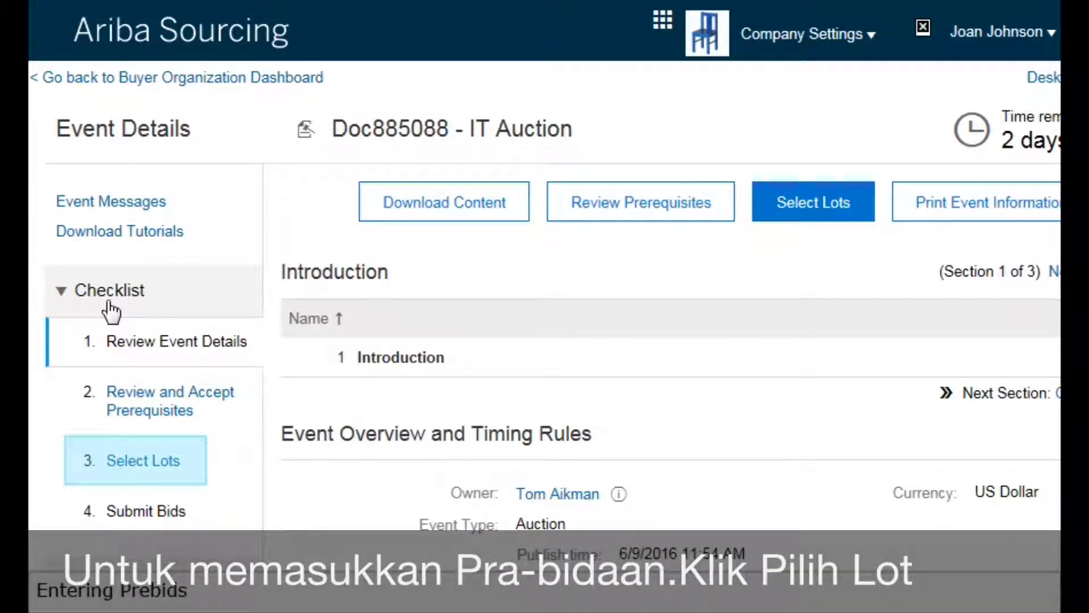
Select the lots 3.1 Computers, 3.3 Keyboards and 3.4 Mice and submit the selection.
{"action": "left_click", "coordinate": [130, 464]}
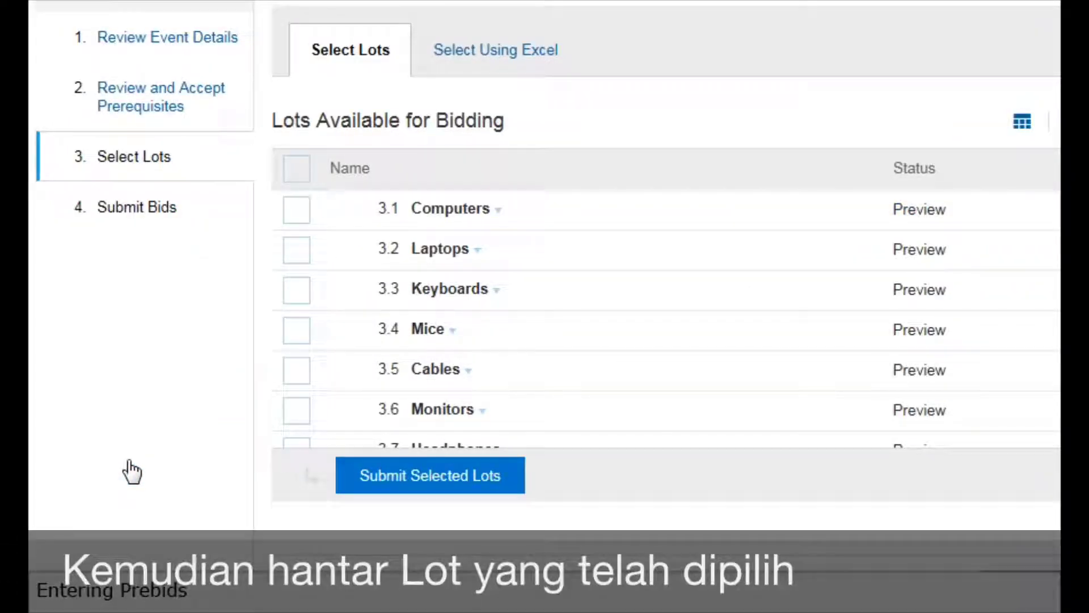
{"action": "left_click", "coordinate": [297, 211]}
{"action": "left_click", "coordinate": [301, 292]}
{"action": "left_click", "coordinate": [304, 334]}
{"action": "left_click", "coordinate": [422, 488]}
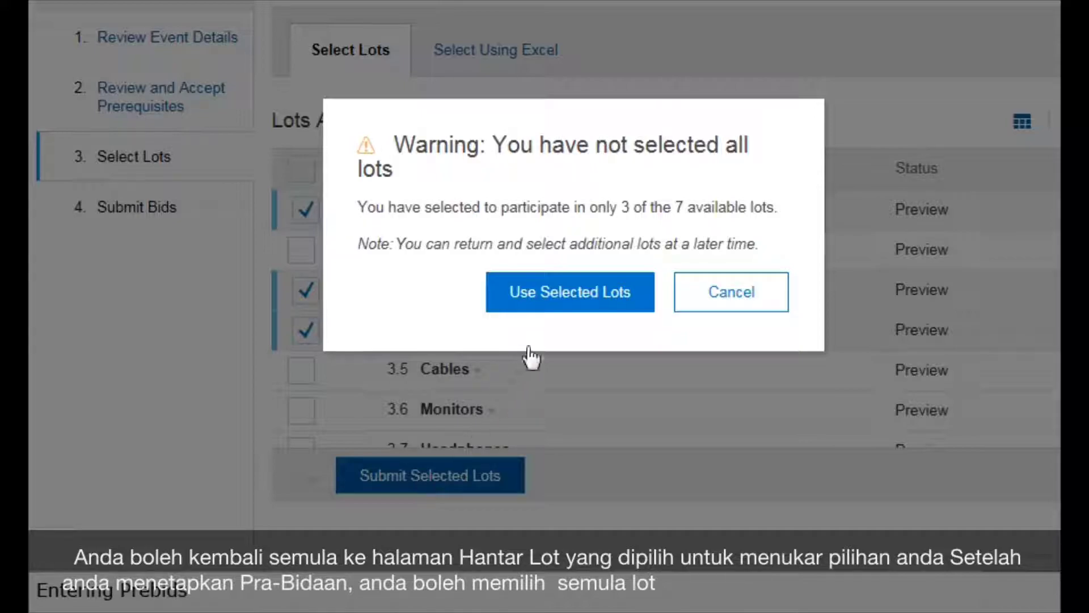
Confirm the warning with Use Selected Lots to continue with only the three lots.
{"action": "left_click", "coordinate": [571, 309]}
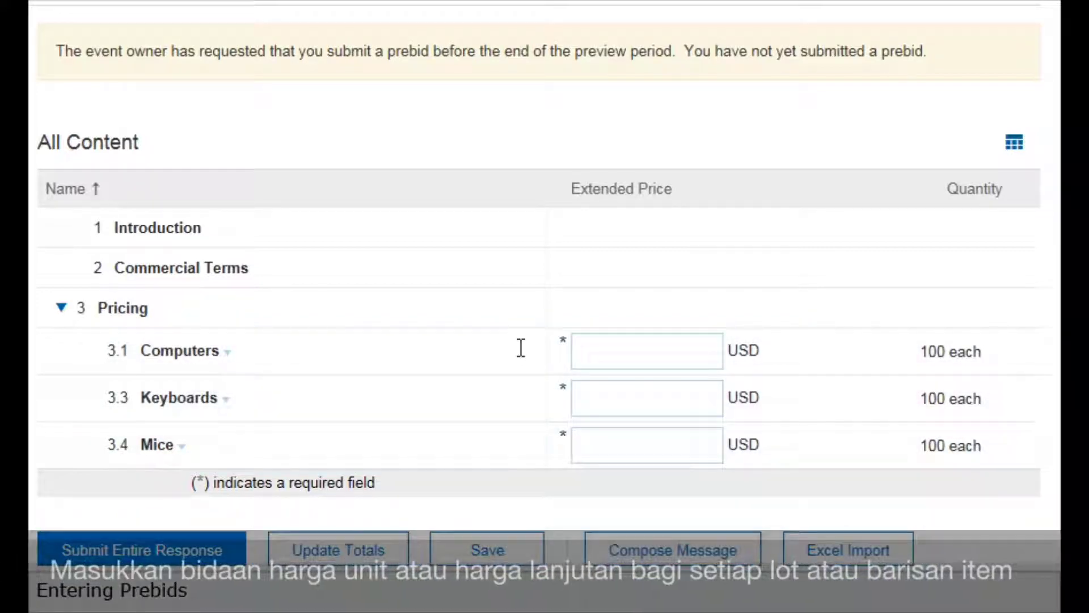
Enter extended prices of 421000 for Computers, 1250 for Keyboards and 249 for Mice.
{"action": "left_click", "coordinate": [594, 350]}
{"action": "type", "text": "421000"}
{"action": "left_click", "coordinate": [596, 398]}
{"action": "type", "text": "1250"}
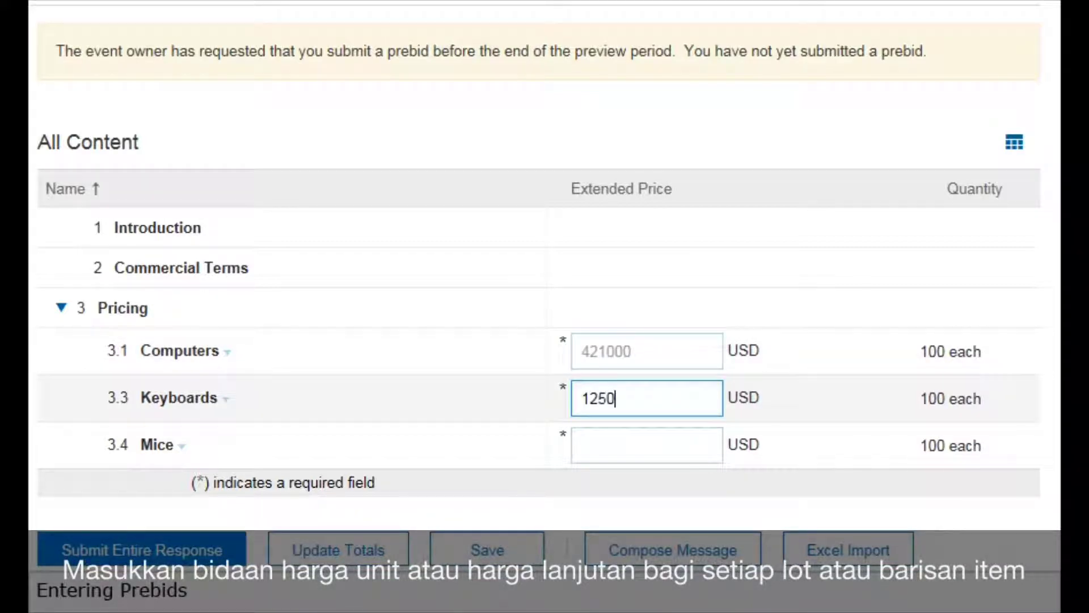
{"action": "key", "text": "Tab"}
{"action": "type", "text": "249"}
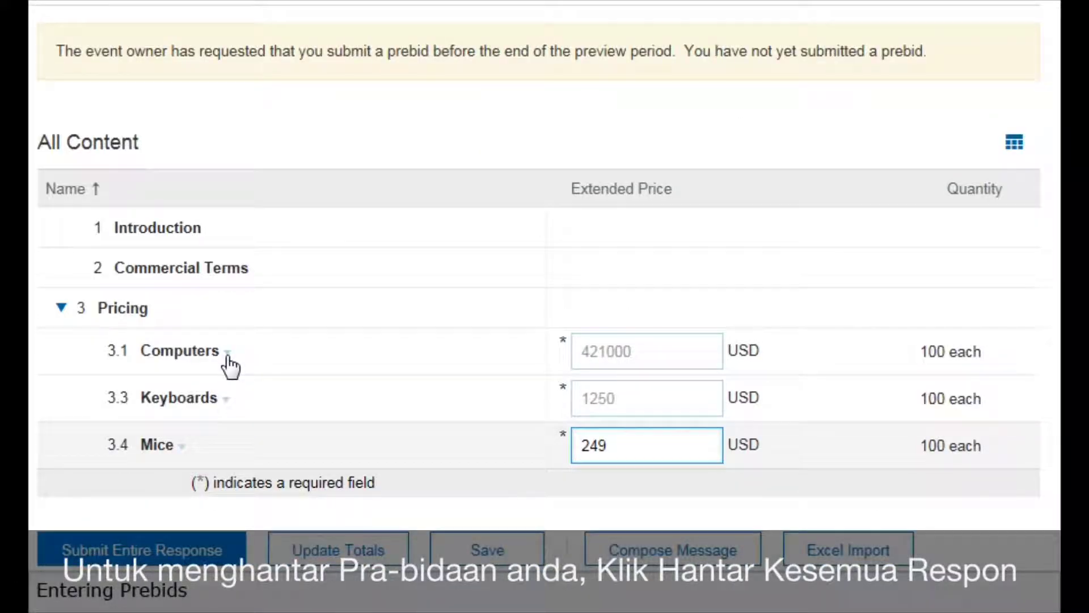
Submit the entire prebid response, ignoring the warnings, for a 400,499 USD total.
{"action": "left_click", "coordinate": [141, 550]}
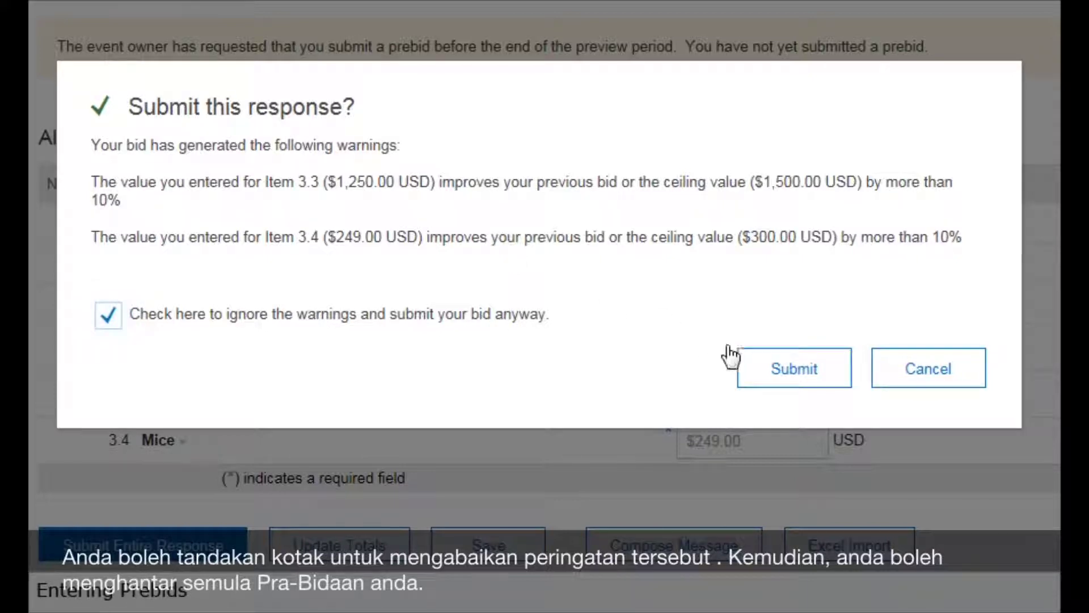
{"action": "left_click", "coordinate": [794, 379]}
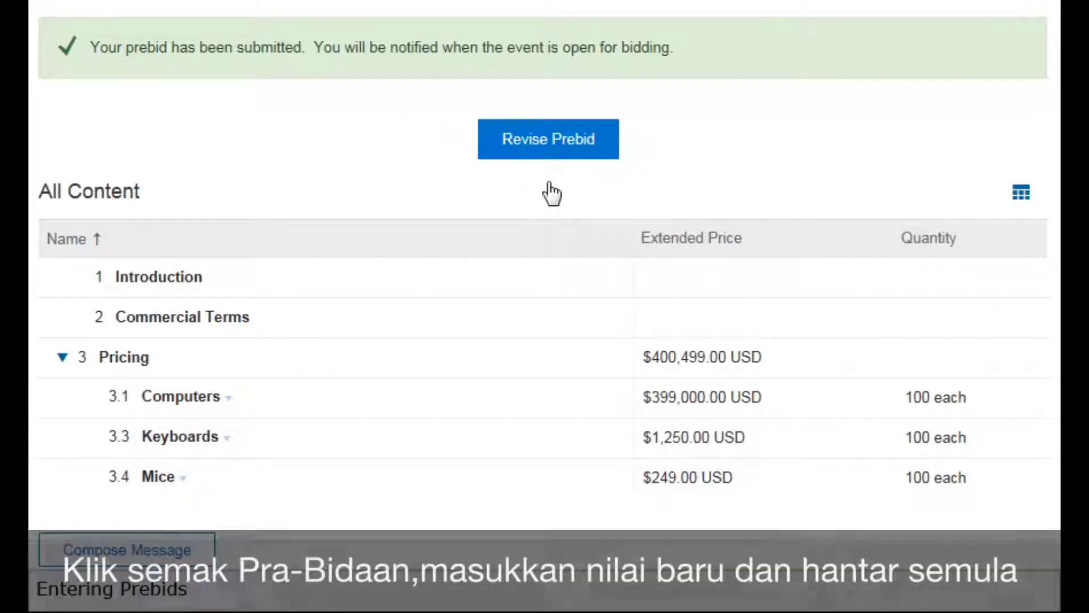
Scroll to bring up the IT Auction 2 bidding page for lot 3.1 Computers.
{"action": "scroll", "coordinate": [550, 193], "scroll_direction": "up", "scroll_amount": 1}
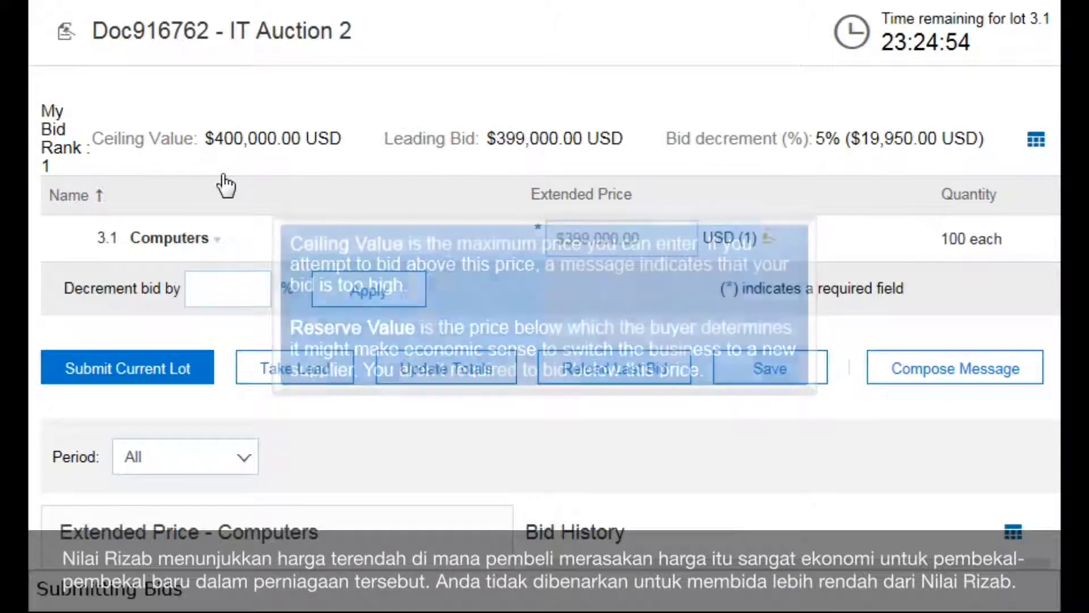
Check the Computers lot's bidding rules (5% decrement, 5% buffers, ties allowed), then close them.
{"action": "left_click", "coordinate": [215, 241]}
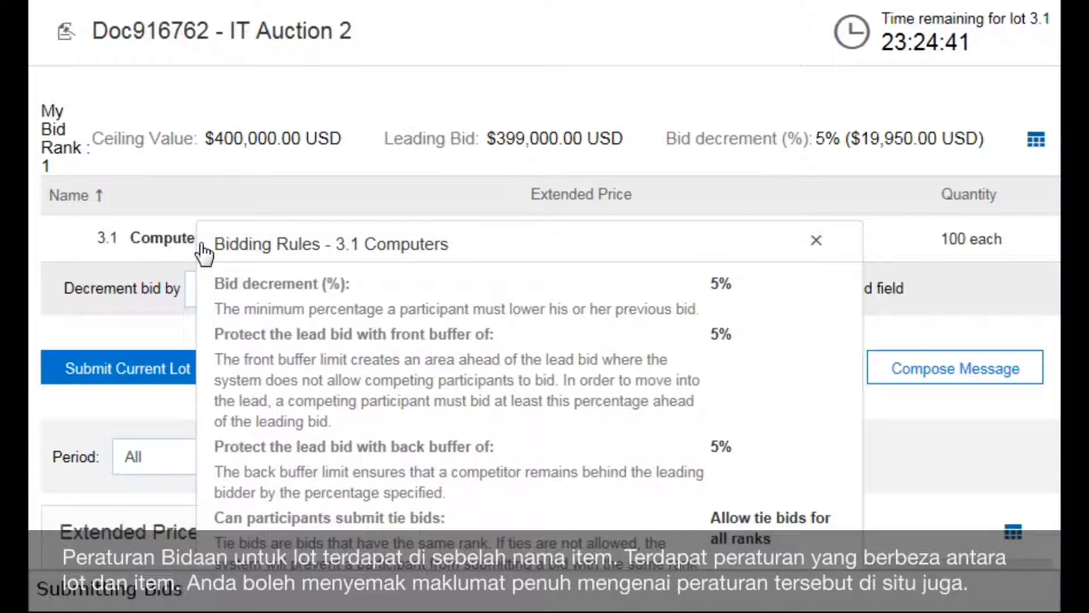
{"action": "left_click", "coordinate": [815, 241]}
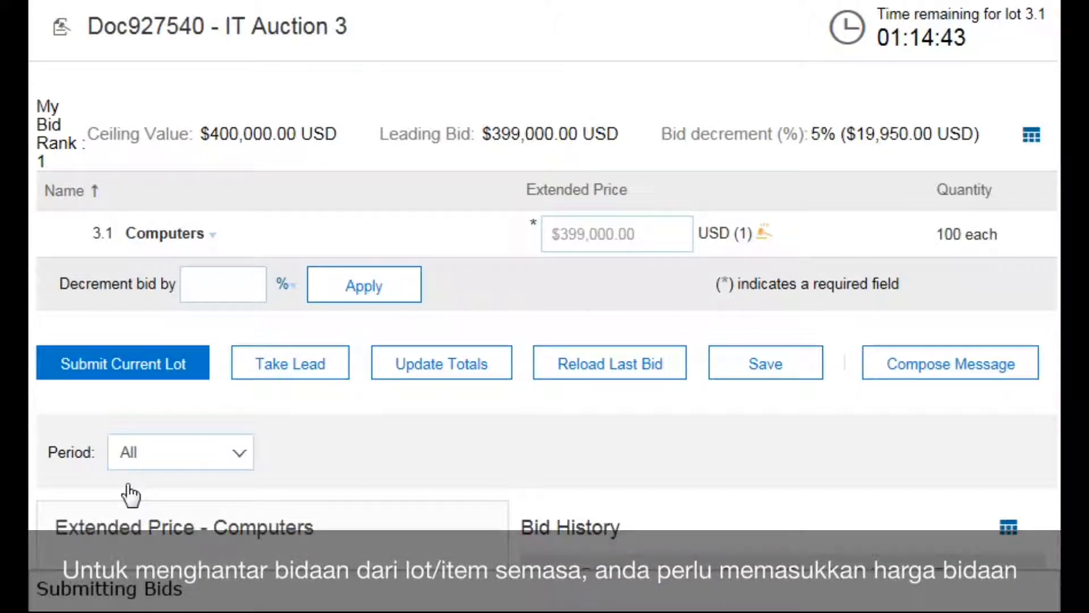
Change the Computers bid to $398,000 and try submitting it, which gets rejected.
{"action": "left_click", "coordinate": [552, 246]}
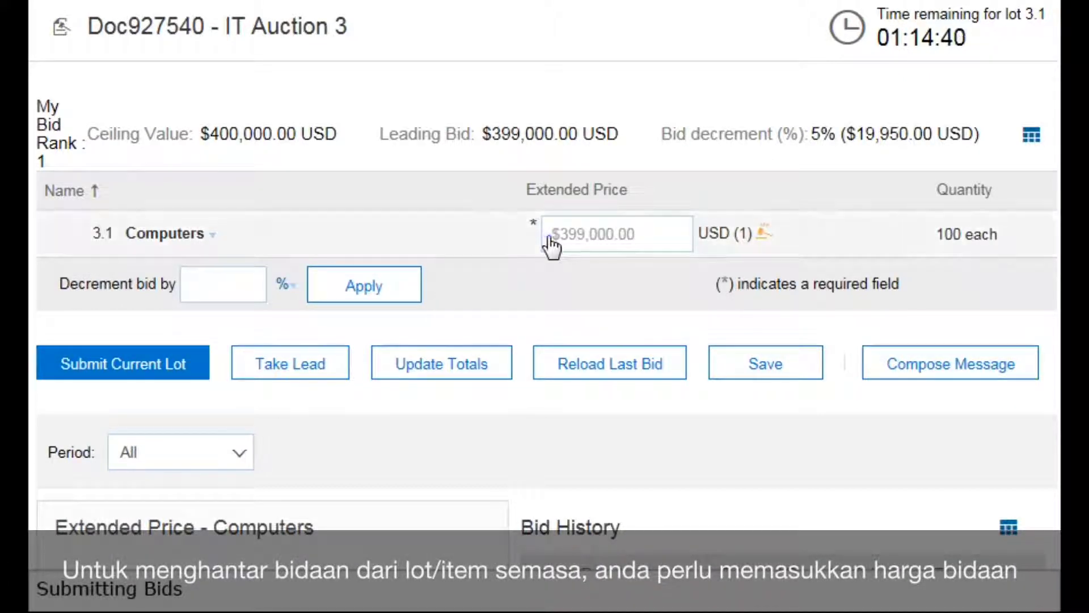
{"action": "key", "text": "BackSpace"}
{"action": "type", "text": "8"}
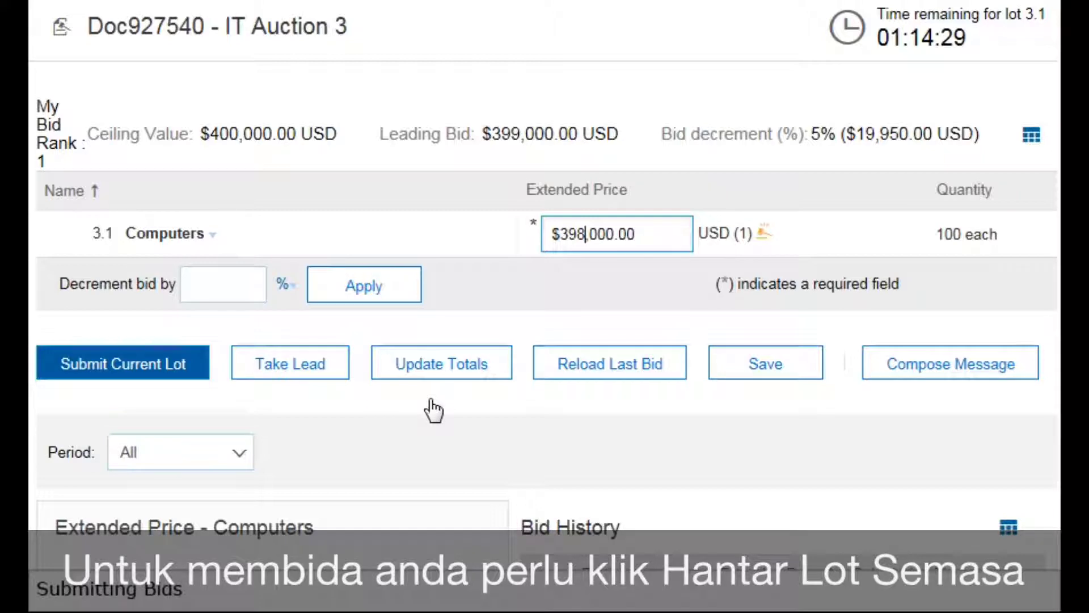
{"action": "left_click", "coordinate": [126, 380]}
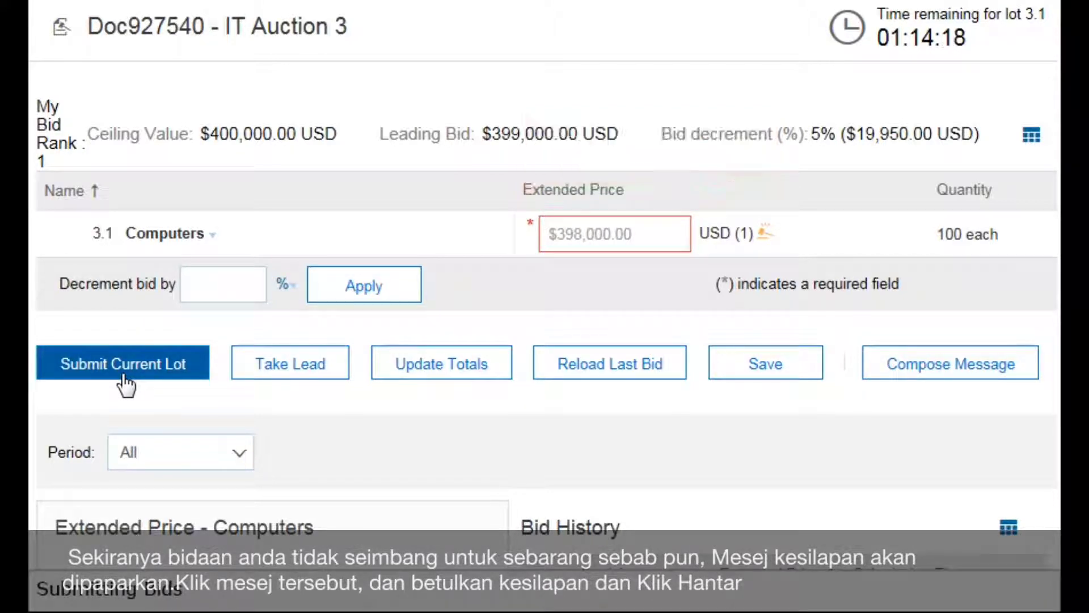
Revise the Computers bid to $378,000, submit it, and confirm.
{"action": "double_click", "coordinate": [544, 245]}
{"action": "type", "text": "378"}
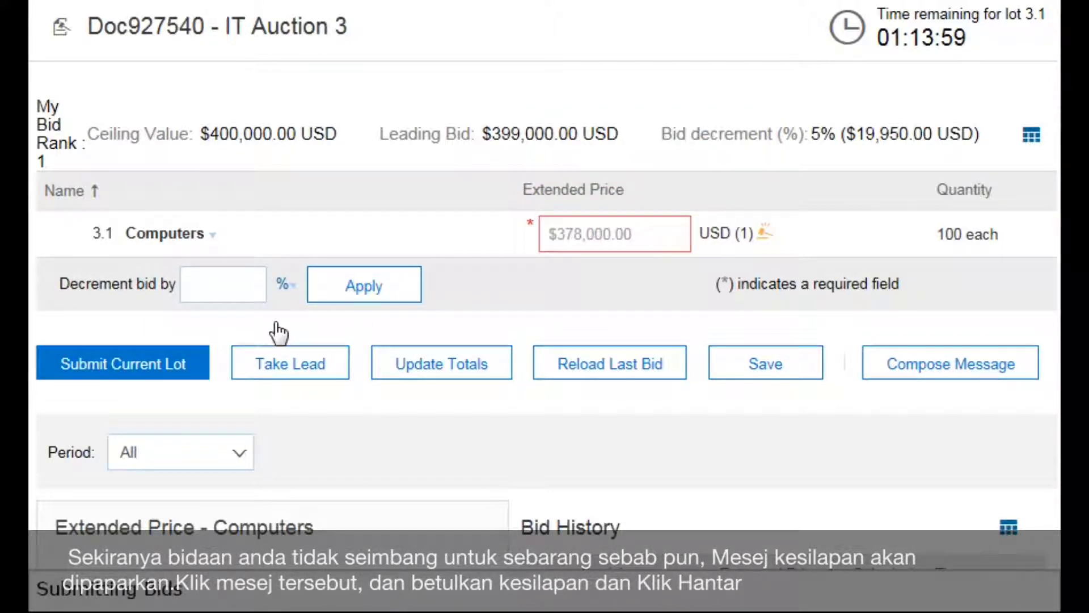
{"action": "left_click", "coordinate": [127, 375]}
{"action": "left_click", "coordinate": [381, 338]}
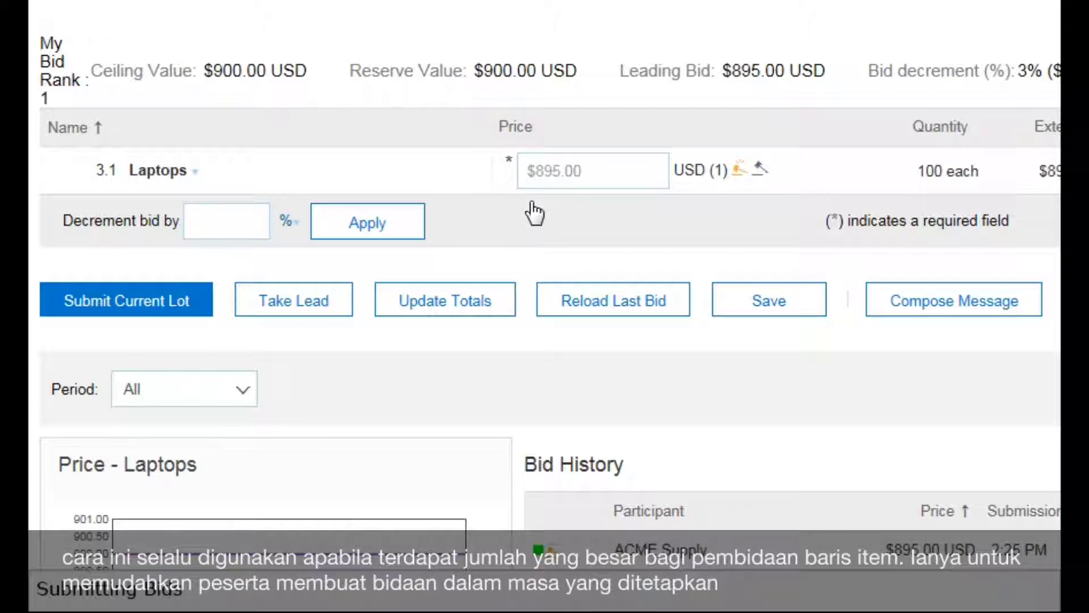
{"action": "scroll", "coordinate": [533, 213], "scroll_direction": "down", "scroll_amount": 4}
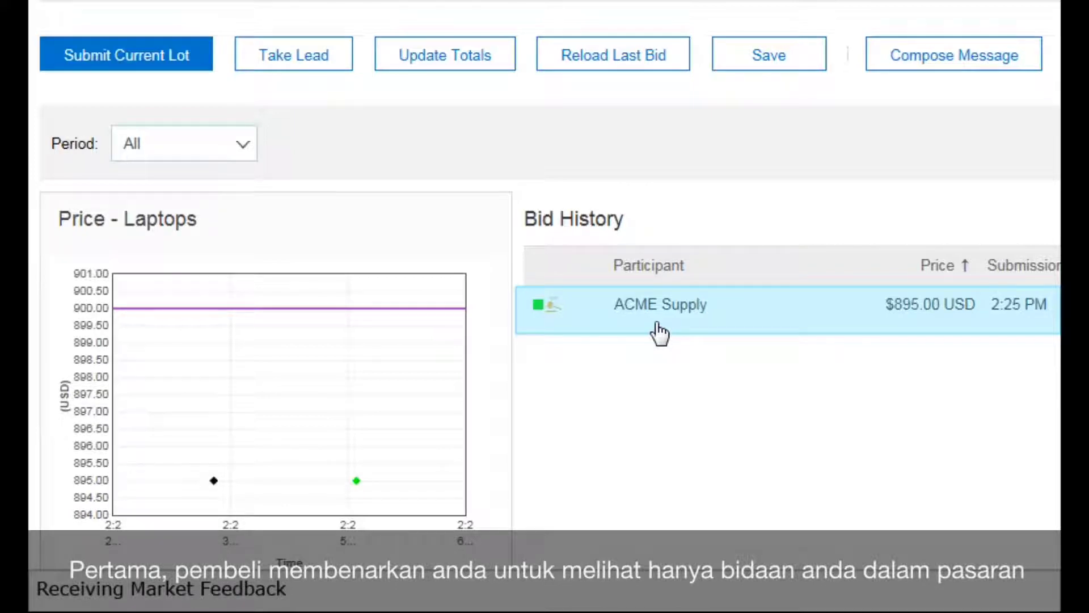
{"action": "scroll", "coordinate": [660, 332], "scroll_direction": "up", "scroll_amount": 5}
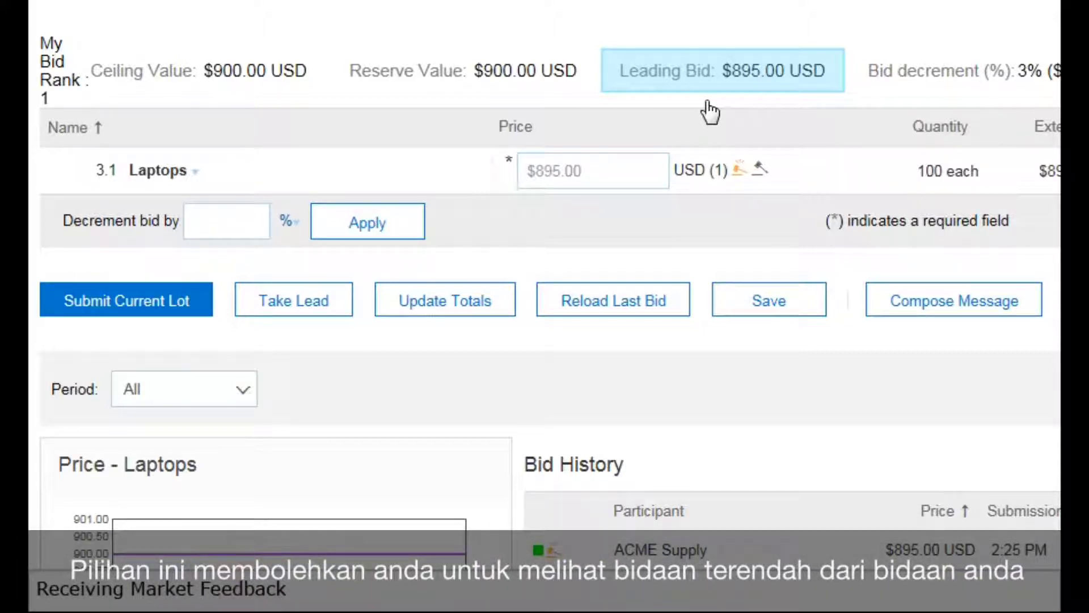
Scroll down to the Bid History showing ACME Supply, Company 3 and Company 2.
{"action": "scroll", "coordinate": [709, 111], "scroll_direction": "down", "scroll_amount": 4}
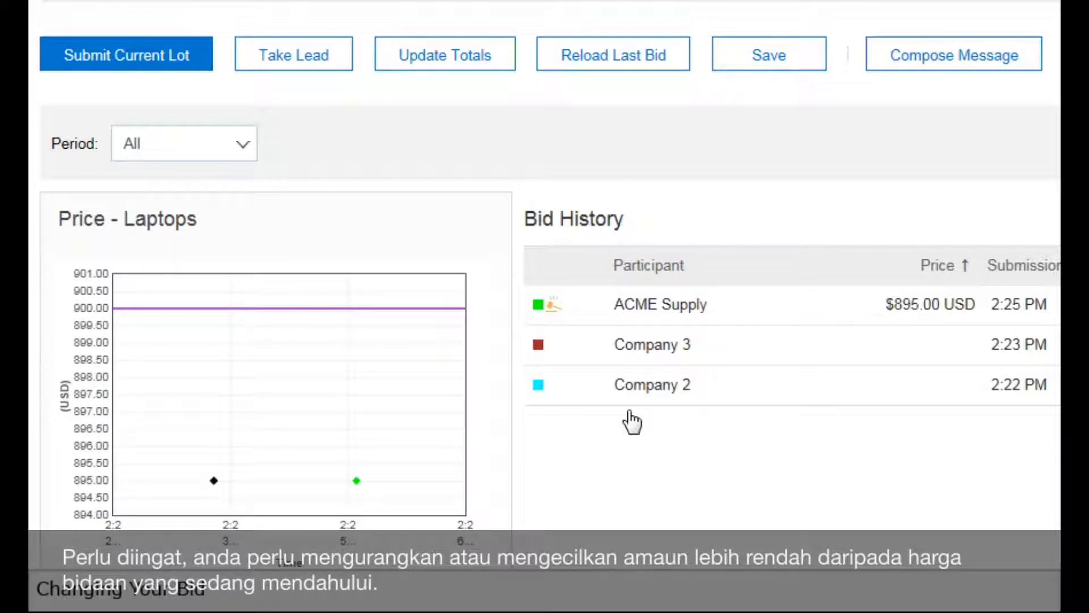
{"action": "scroll", "coordinate": [631, 421], "scroll_direction": "up", "scroll_amount": 4}
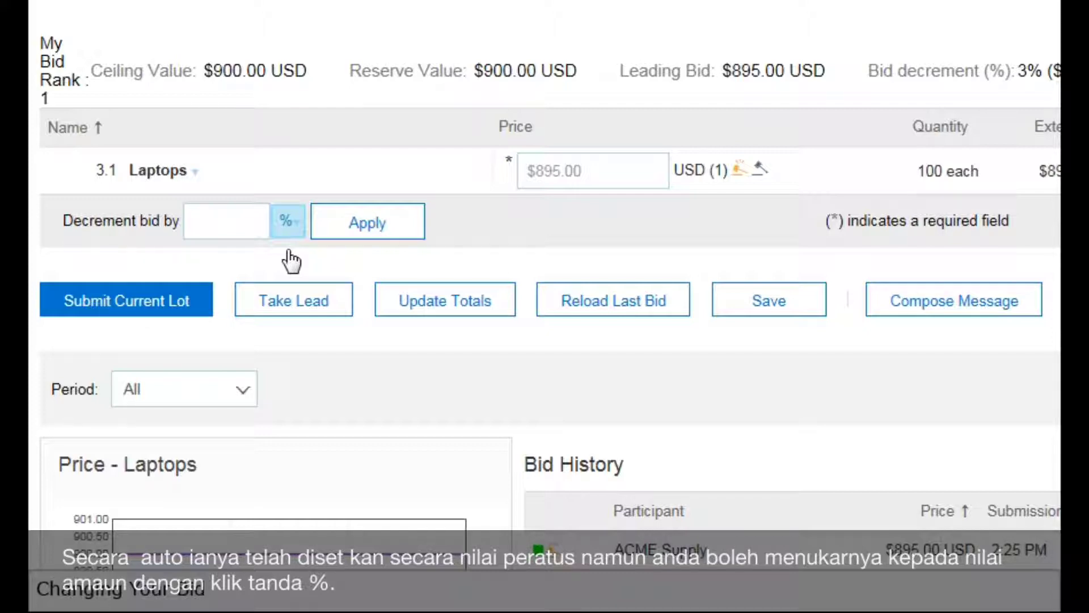
Apply a 5% bid decrement to the Laptops price, lowering it to $850.25.
{"action": "left_click", "coordinate": [191, 235]}
{"action": "type", "text": "5"}
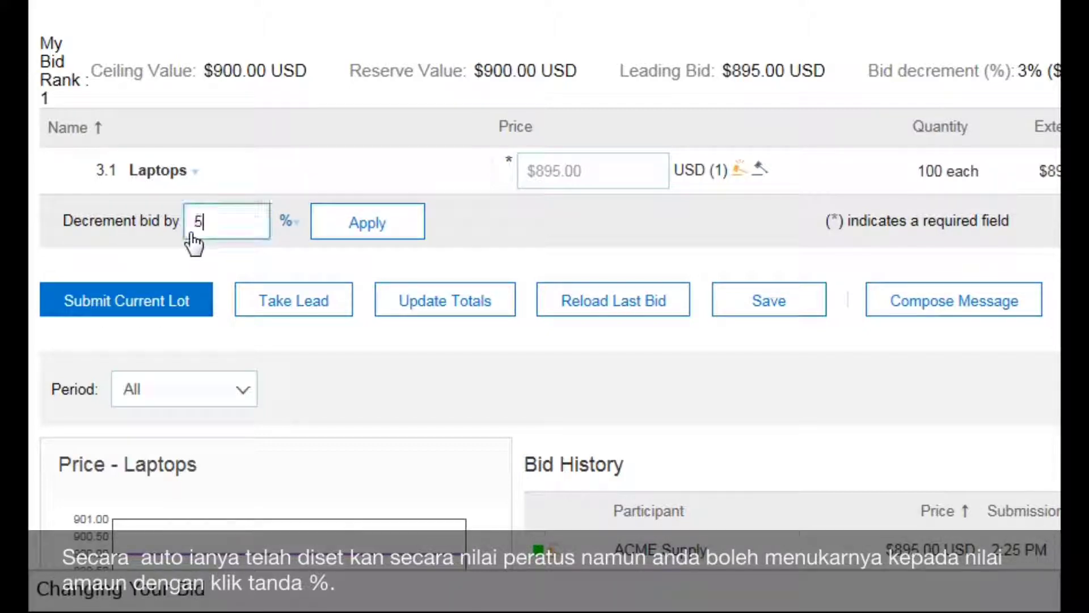
{"action": "left_click", "coordinate": [365, 235]}
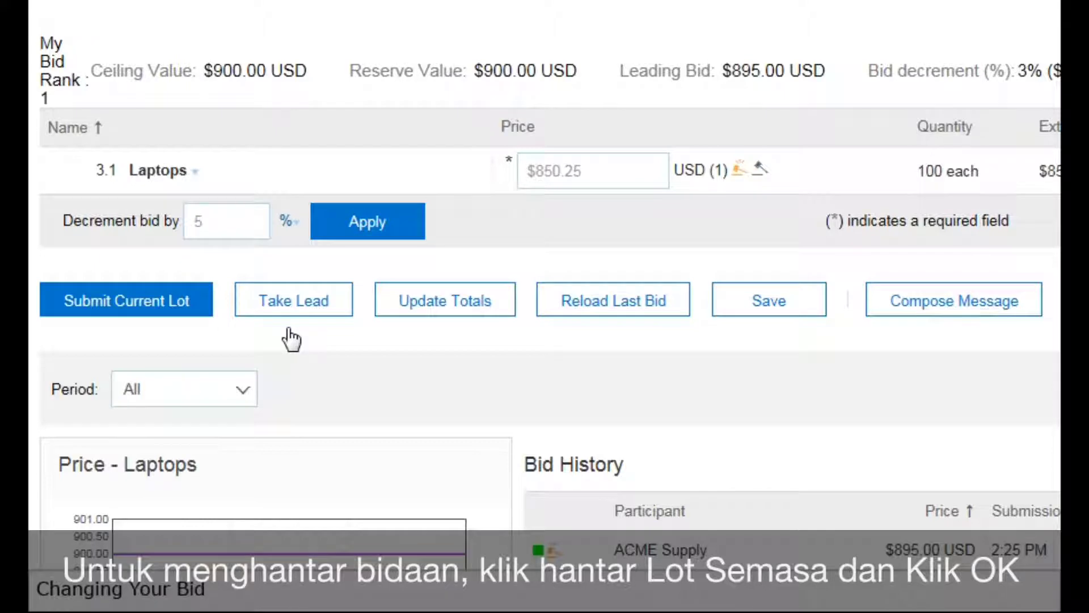
Submit the $850.25 Laptops bid and confirm it in the Submit this response? dialog.
{"action": "left_click", "coordinate": [126, 309]}
{"action": "left_click", "coordinate": [469, 284]}
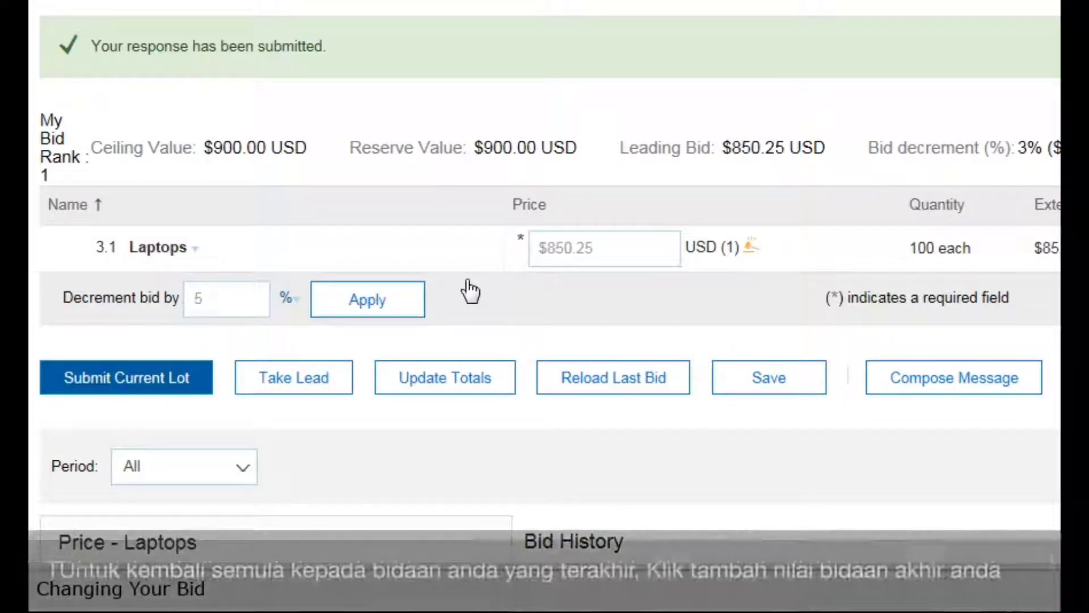